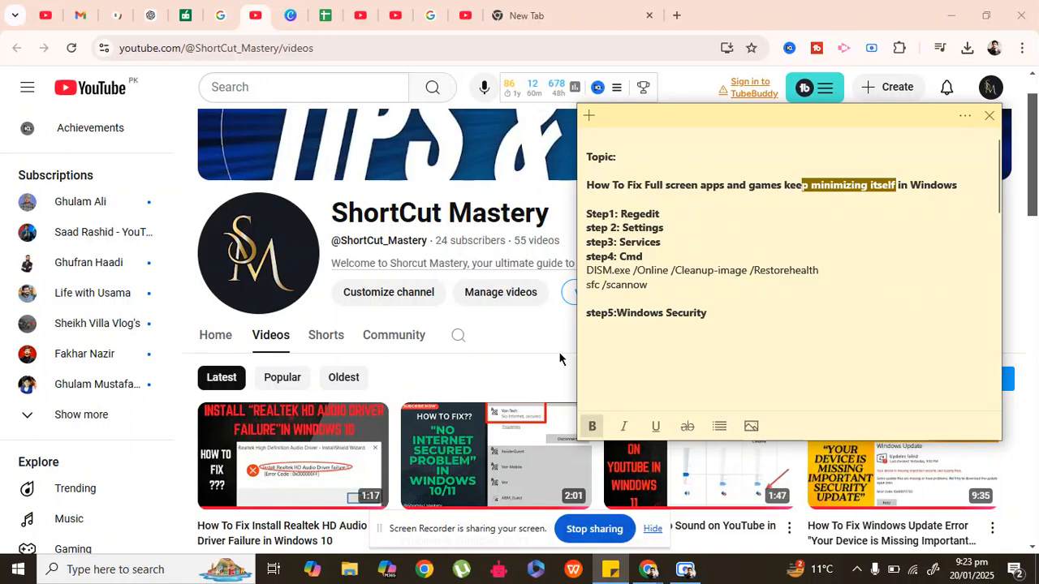
Step: Open the Registry Editor from a search for "reged" and collapse the HKEY_LOCAL_MACHINE branch
left_click(500, 370)
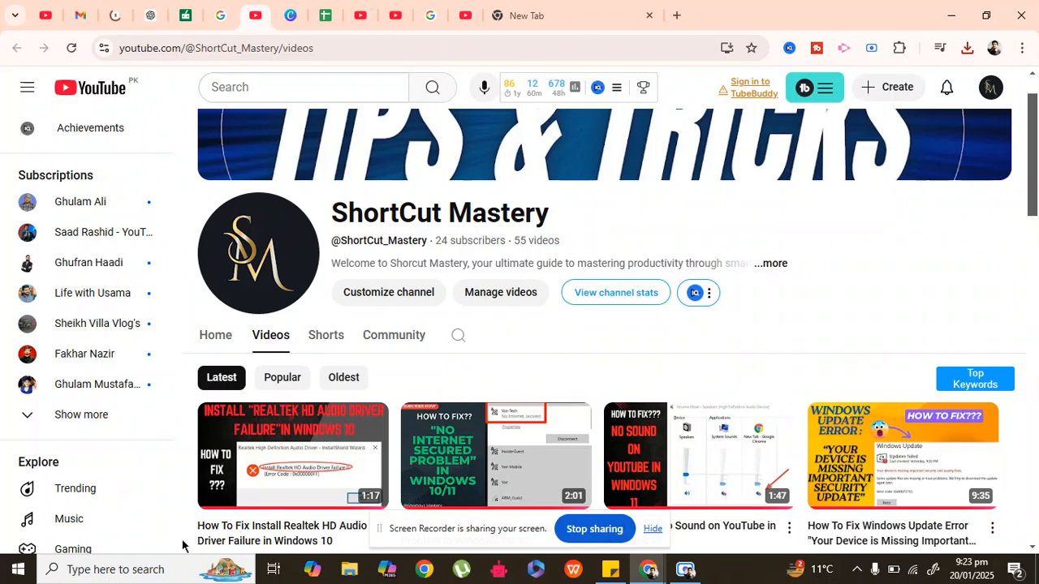
left_click(126, 572)
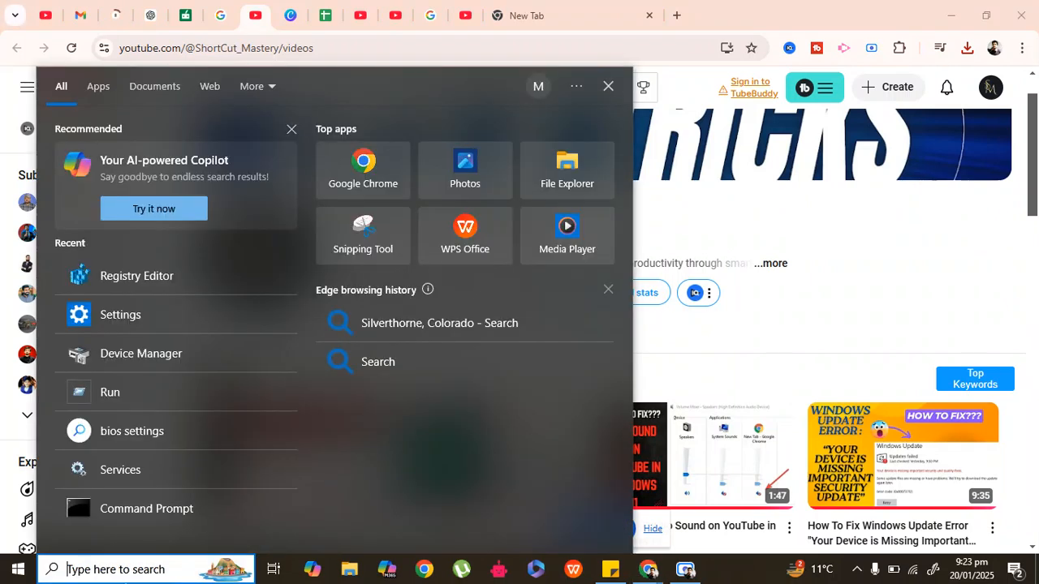
type("reged")
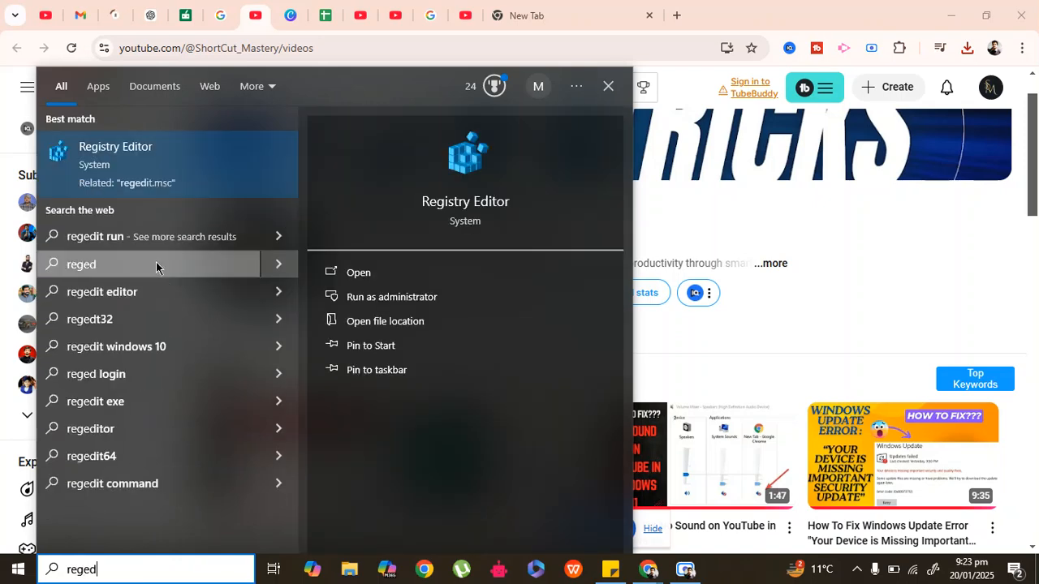
left_click(122, 185)
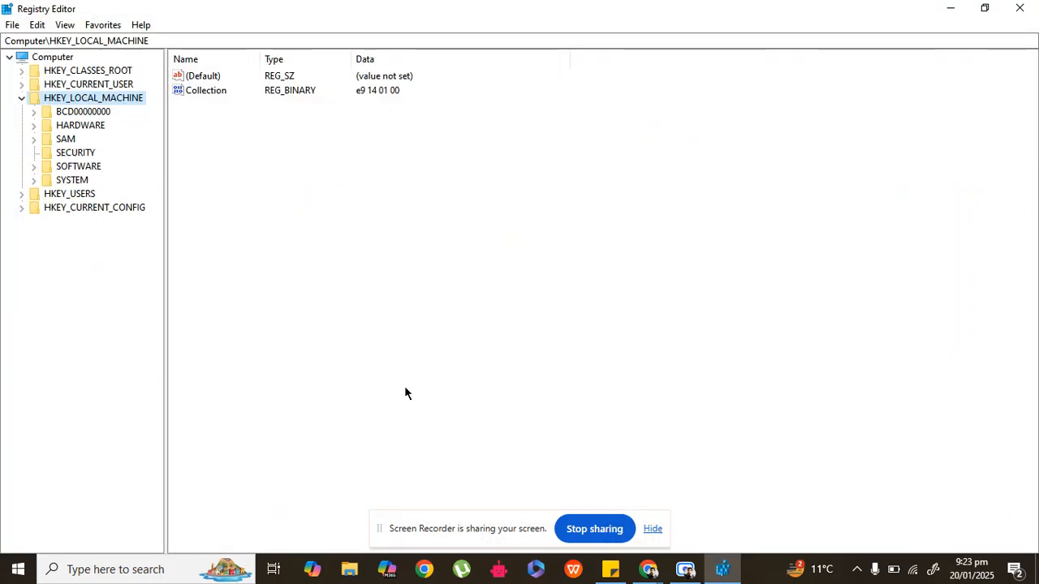
left_click(18, 99)
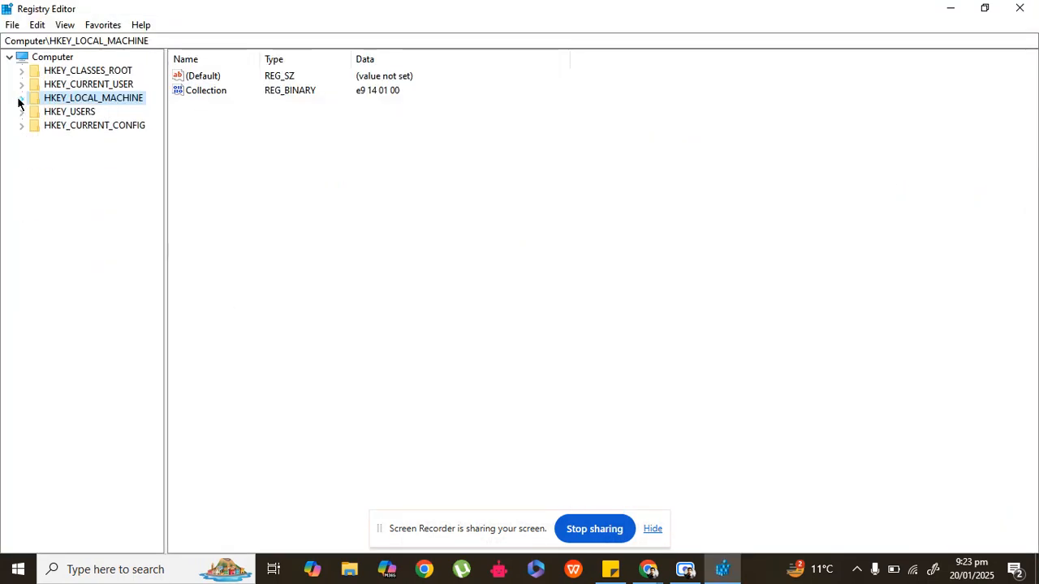
left_click(13, 26)
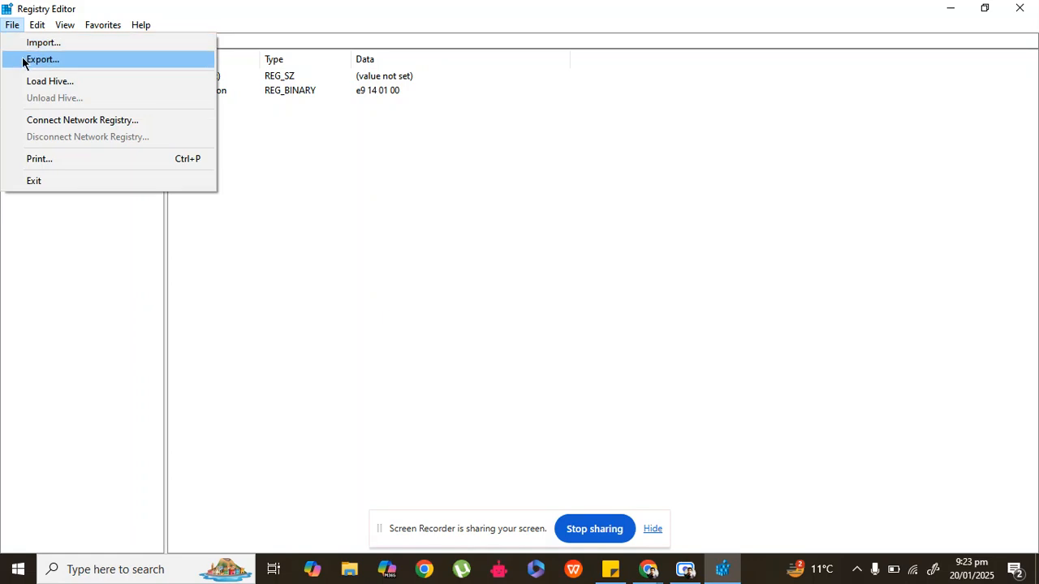
left_click(23, 63)
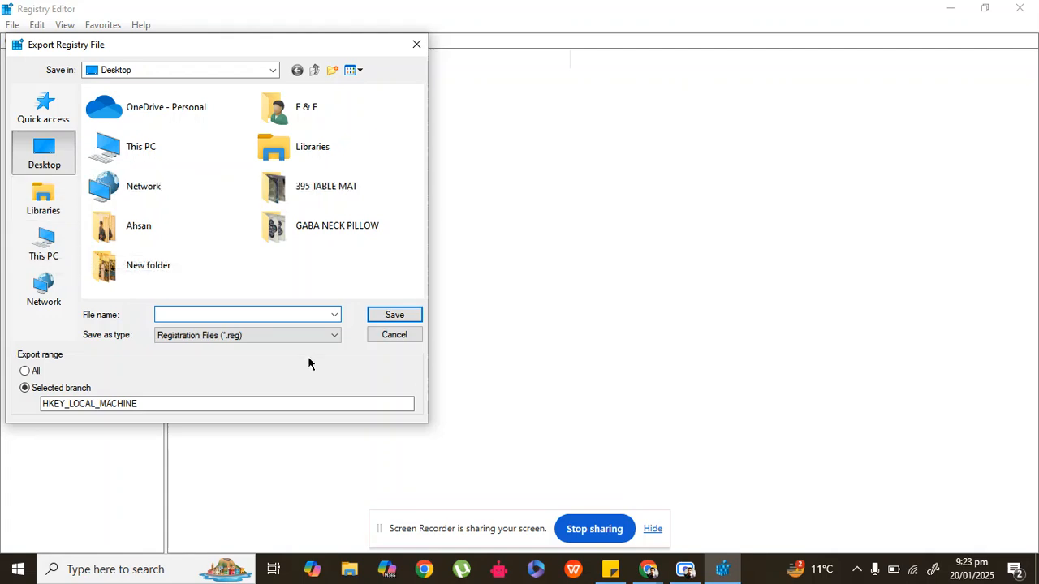
left_click(416, 44)
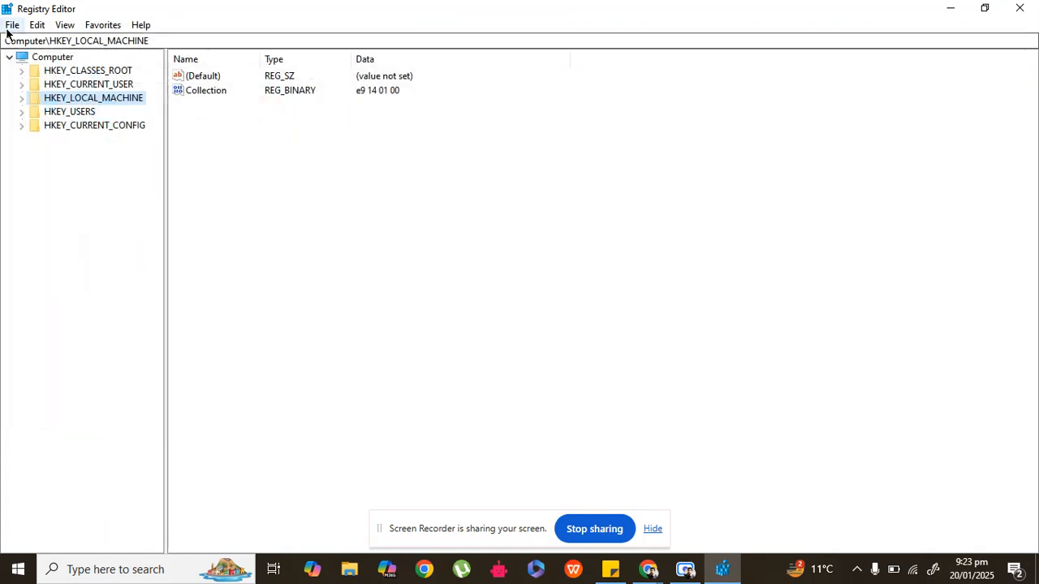
Step: Go to the registry key HKEY_CURRENT_USER\Control Panel\Desktop to list its values
left_click(77, 87)
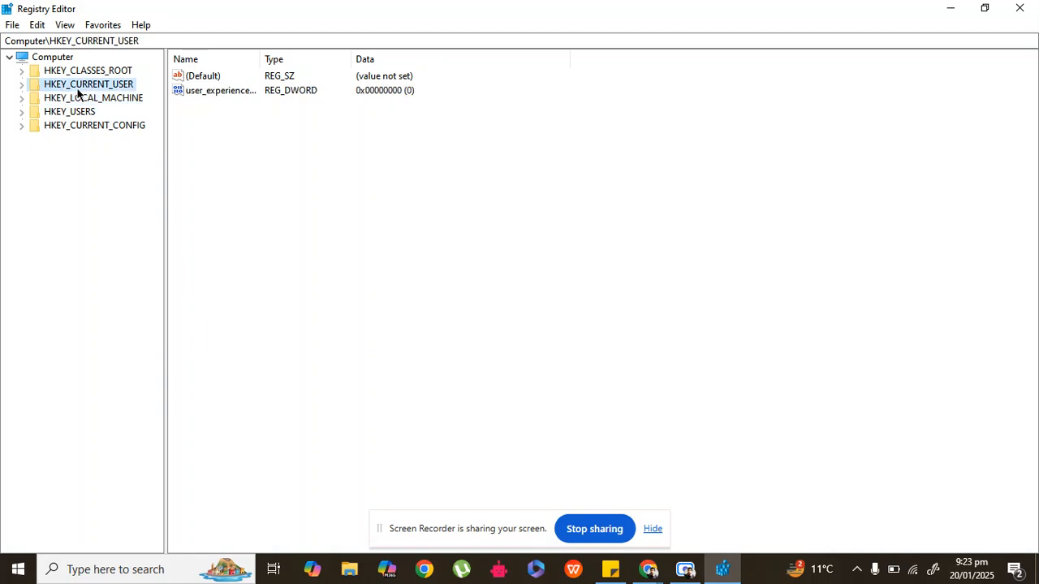
double_click(47, 85)
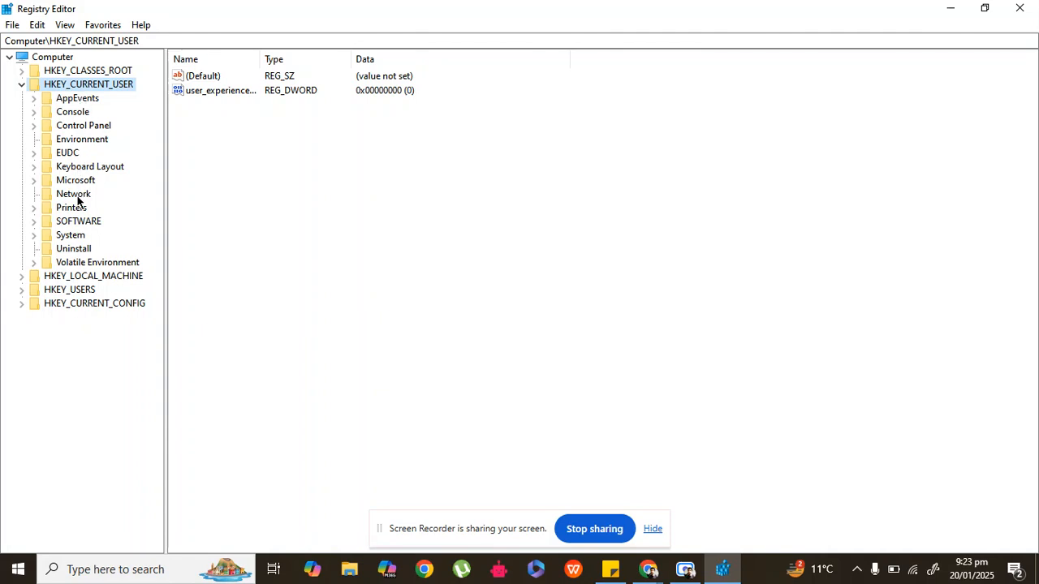
double_click(82, 126)
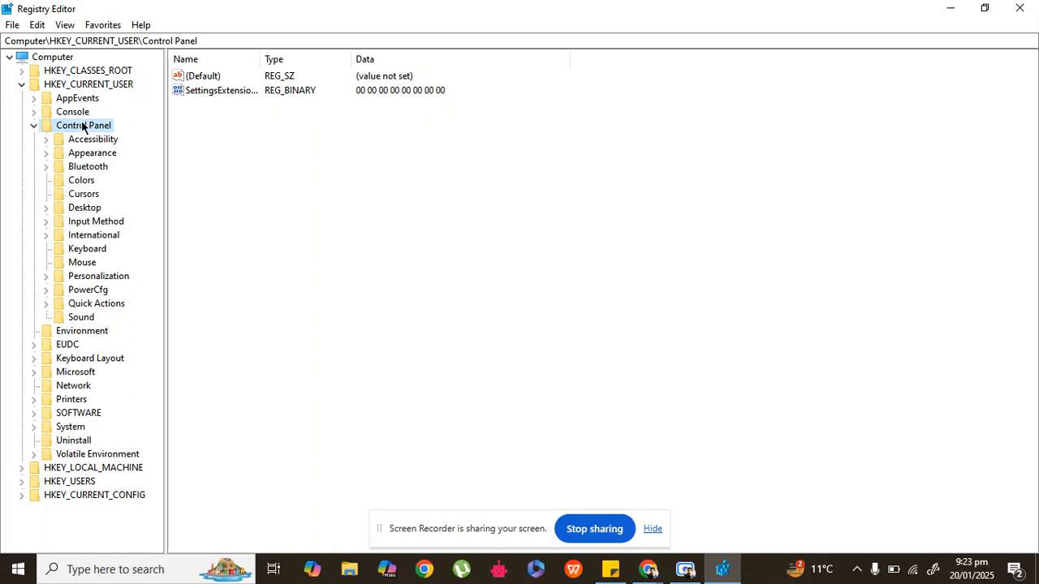
left_click(85, 207)
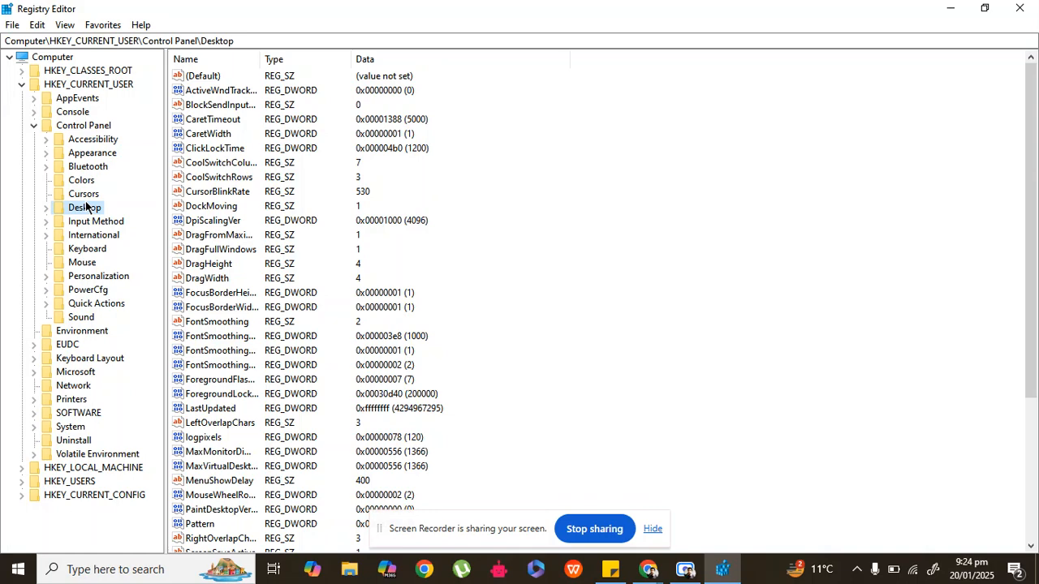
Step: Open the ForegroundLockTimeout DWORD, highlight its value data, accept the dialog without edits and close the Registry Editor
left_click(219, 395)
double_click(219, 395)
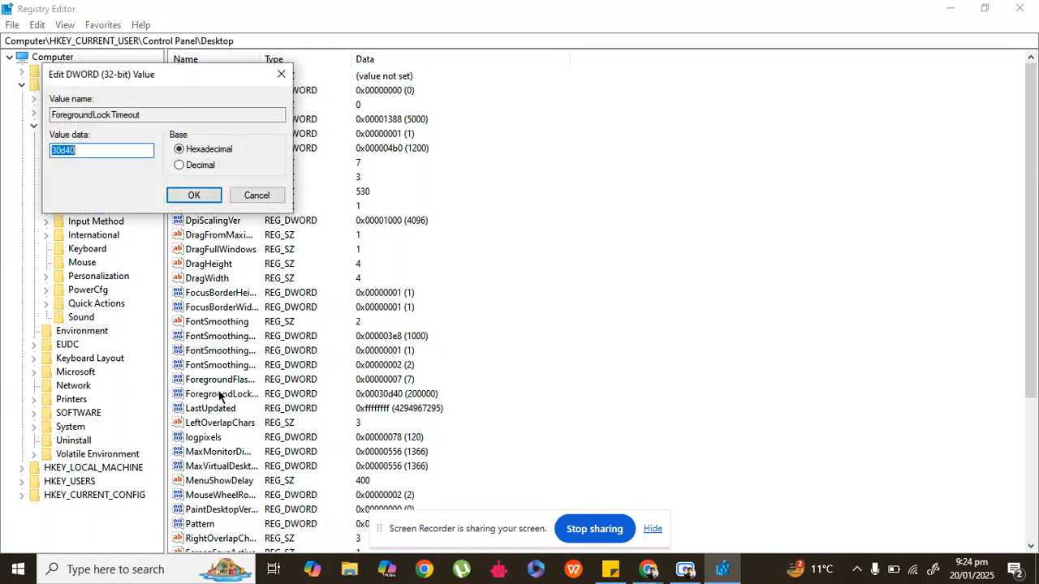
left_click(110, 152)
mouse_move(88, 151)
left_mouse_down()
mouse_move(57, 153)
mouse_move(80, 147)
left_mouse_up()
left_click_drag(79, 150, 51, 148)
left_click(192, 191)
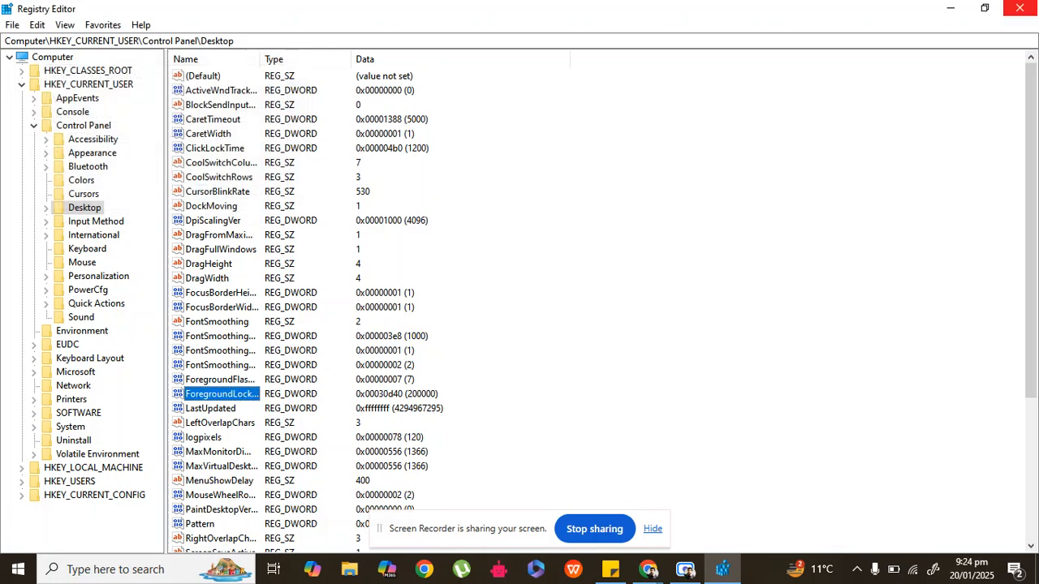
left_click(1020, 8)
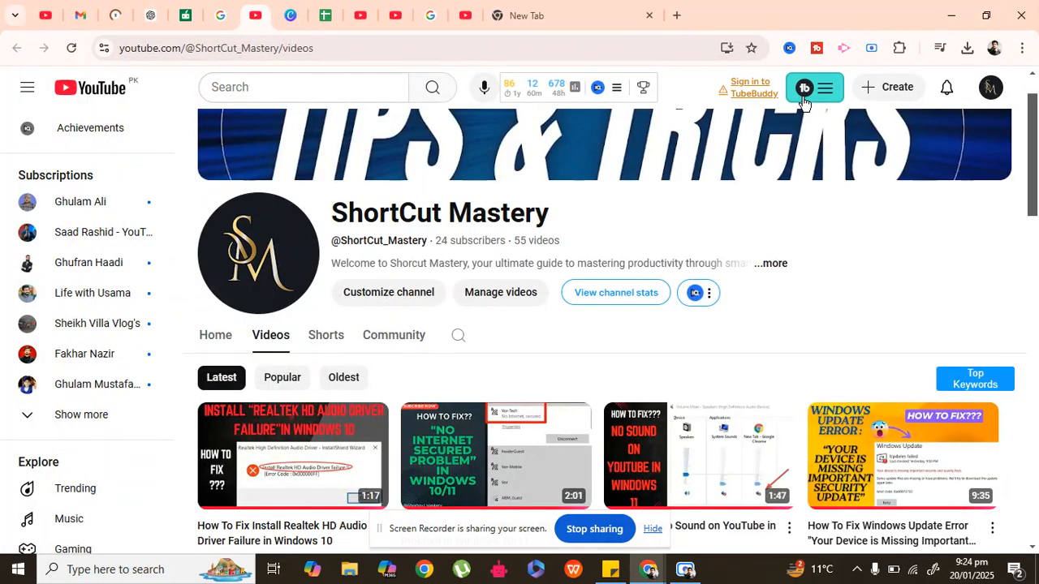
Step: Check the sticky note's list of fixes and open the Windows Settings app
left_click(610, 570)
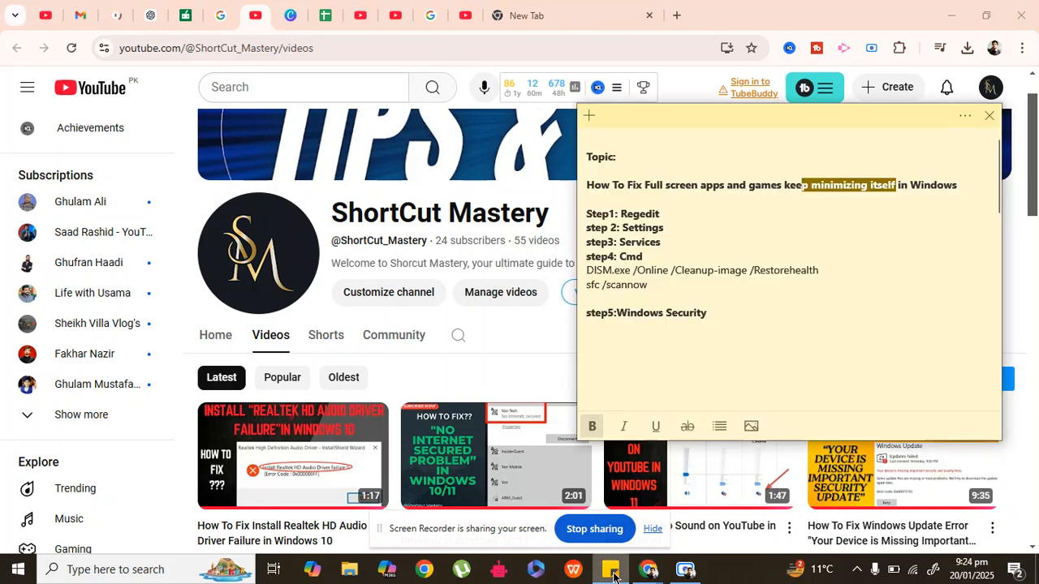
left_click(610, 571)
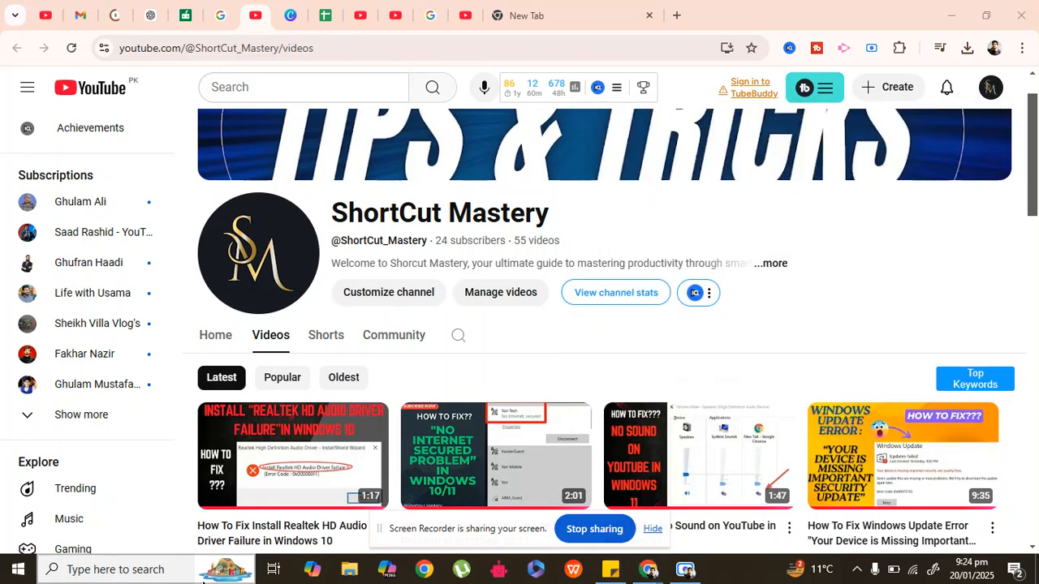
left_click(169, 570)
type("sett")
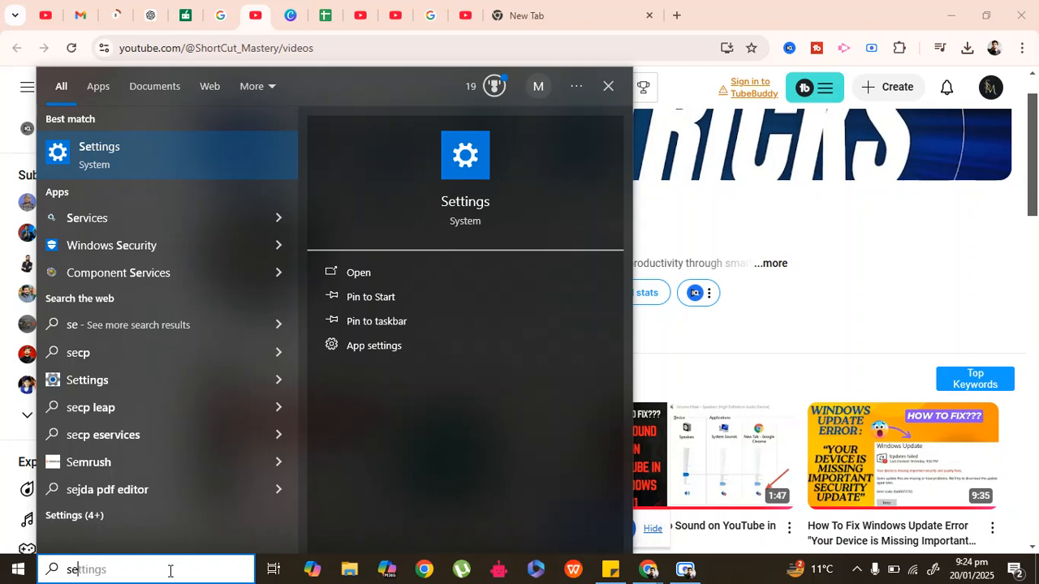
left_click(100, 147)
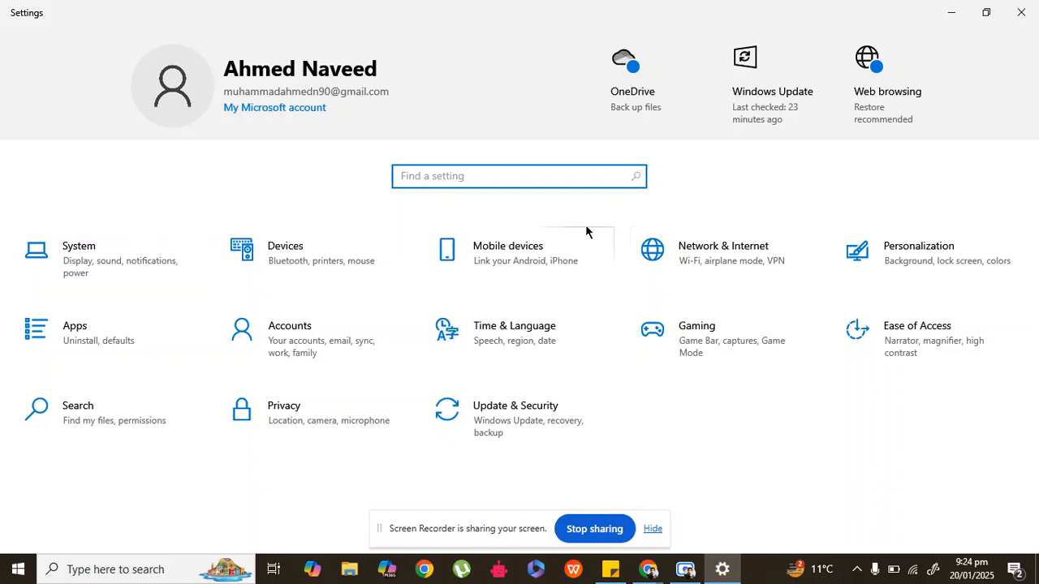
Step: Turn off Game Mode in the Gaming settings and close Settings
left_click(716, 337)
left_click(70, 243)
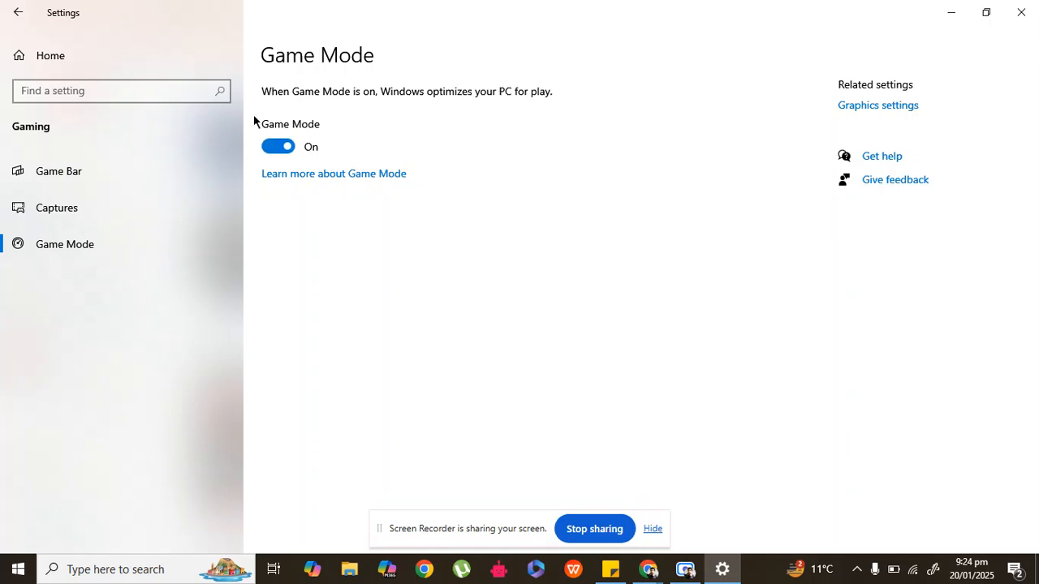
left_click(282, 147)
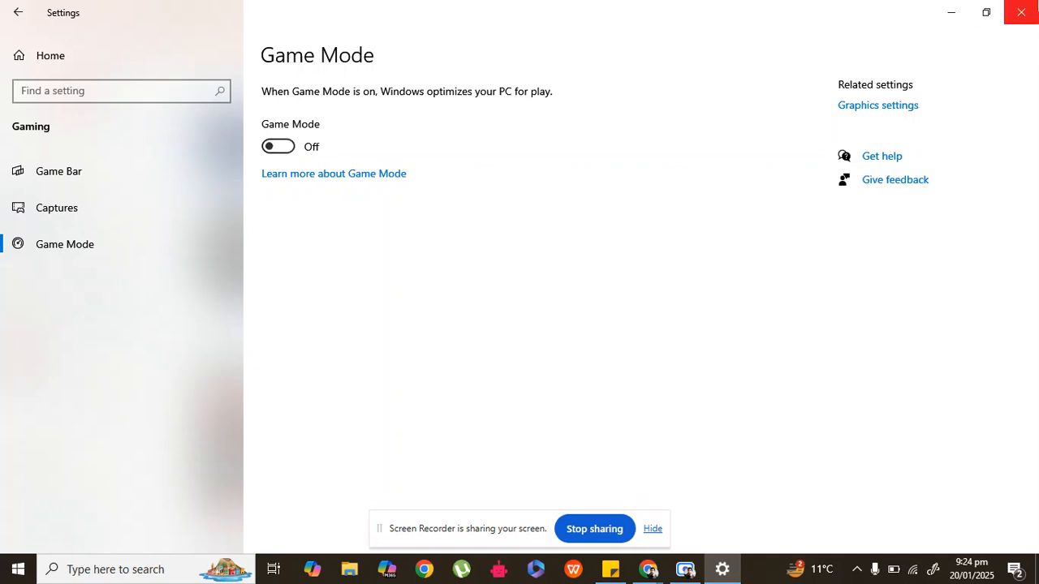
left_click(1021, 13)
Step: Consult the sticky note's list of fixes again and open the Windows Services console
left_click(608, 573)
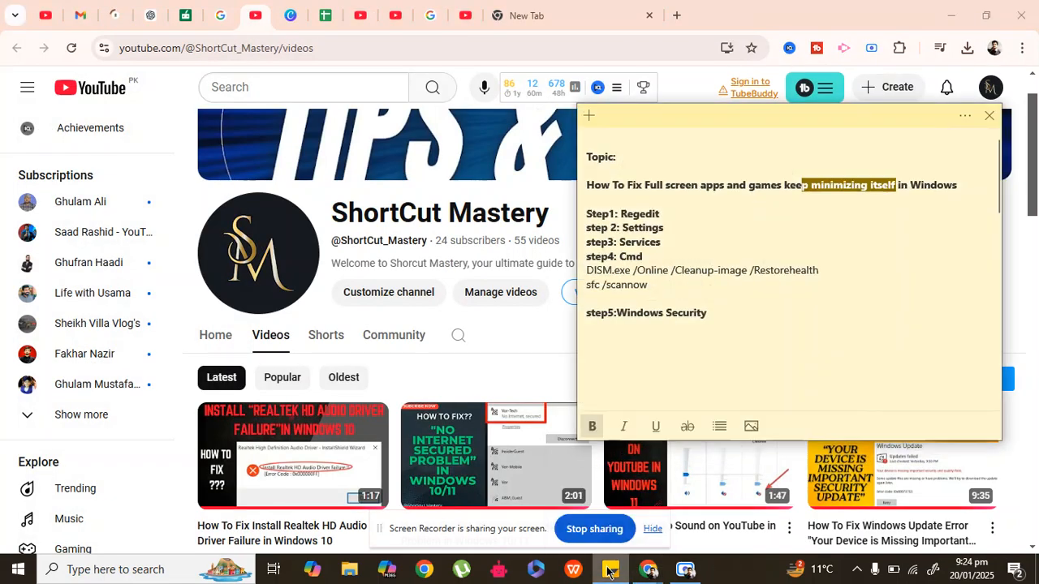
left_click(609, 572)
left_click(162, 572)
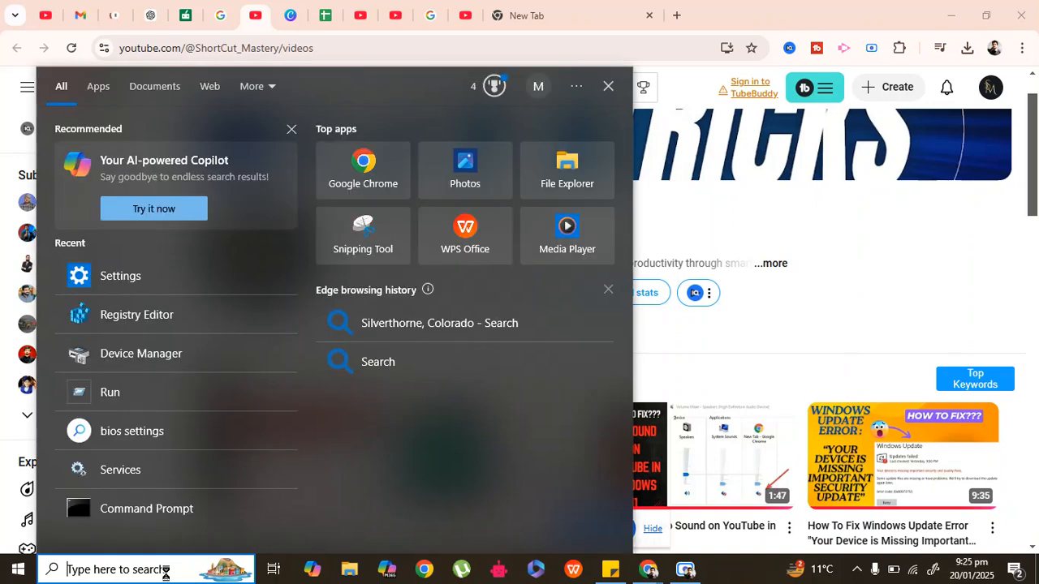
type("ser")
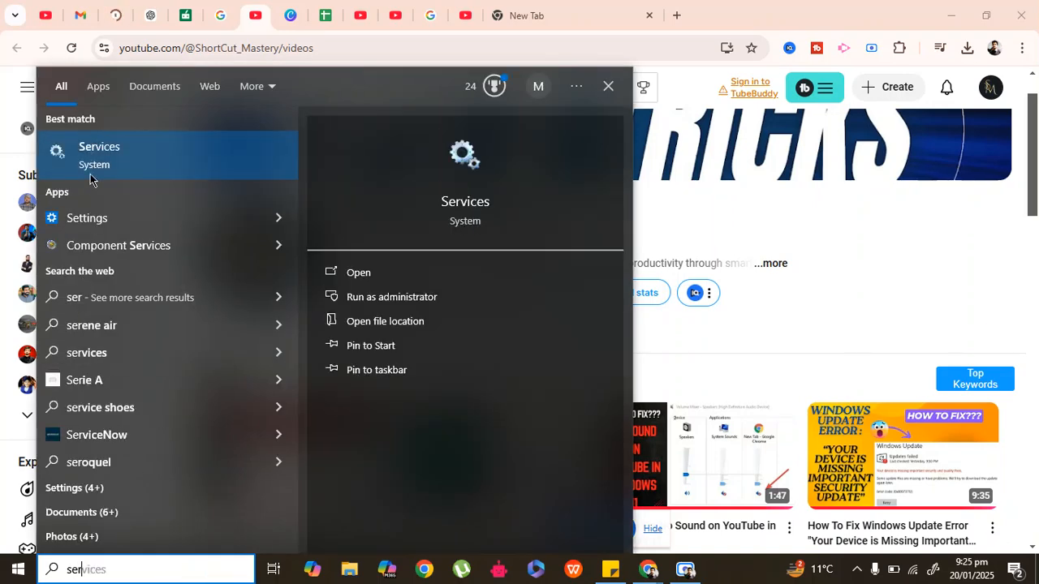
left_click(94, 158)
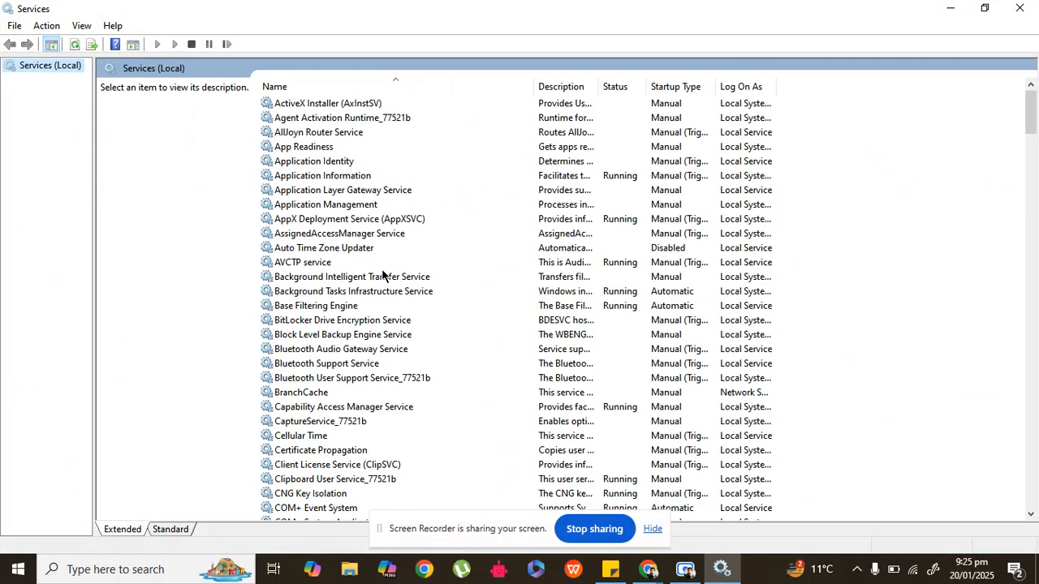
Step: Try to set the Windows Error Reporting Service's startup type to Disabled, and minimize the Services window
left_click_drag(1029, 134, 1029, 482)
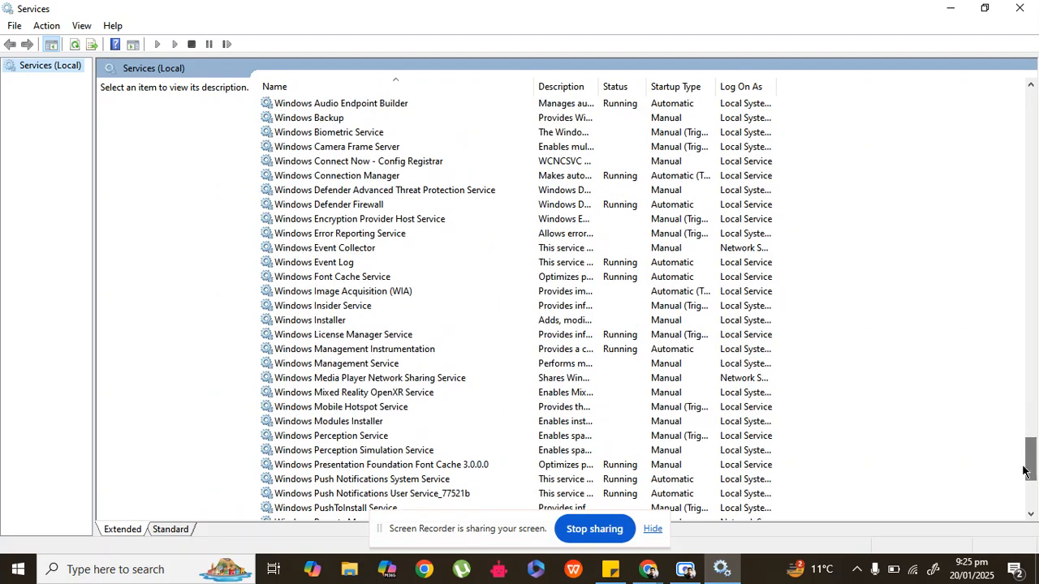
left_click(381, 235)
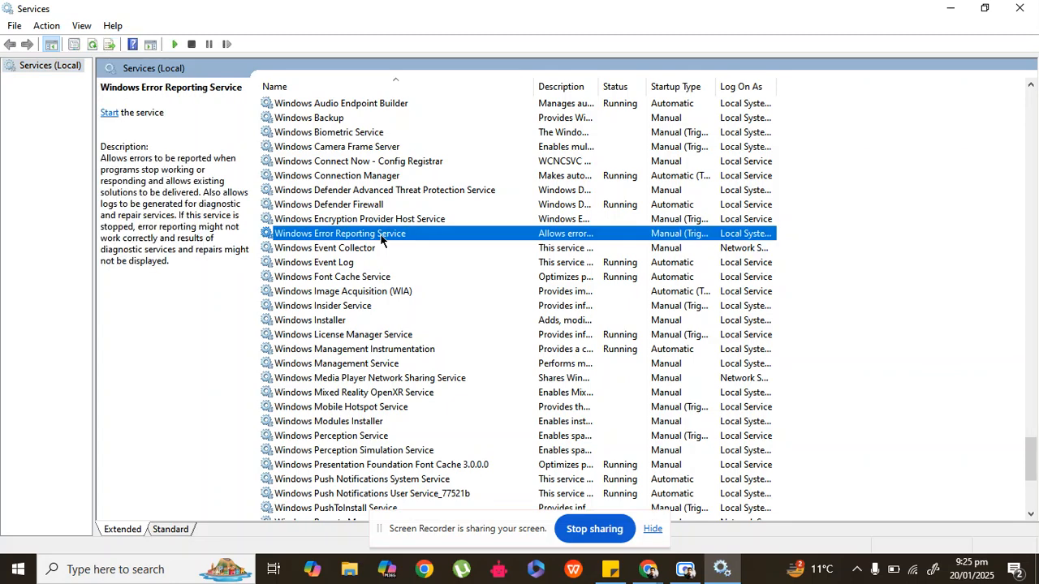
double_click(381, 235)
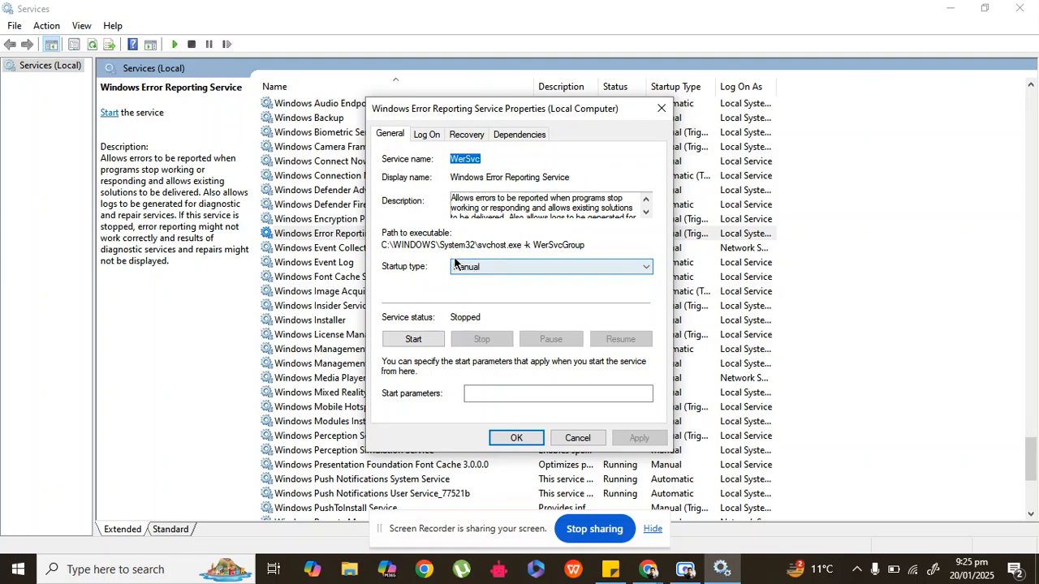
left_click(478, 268)
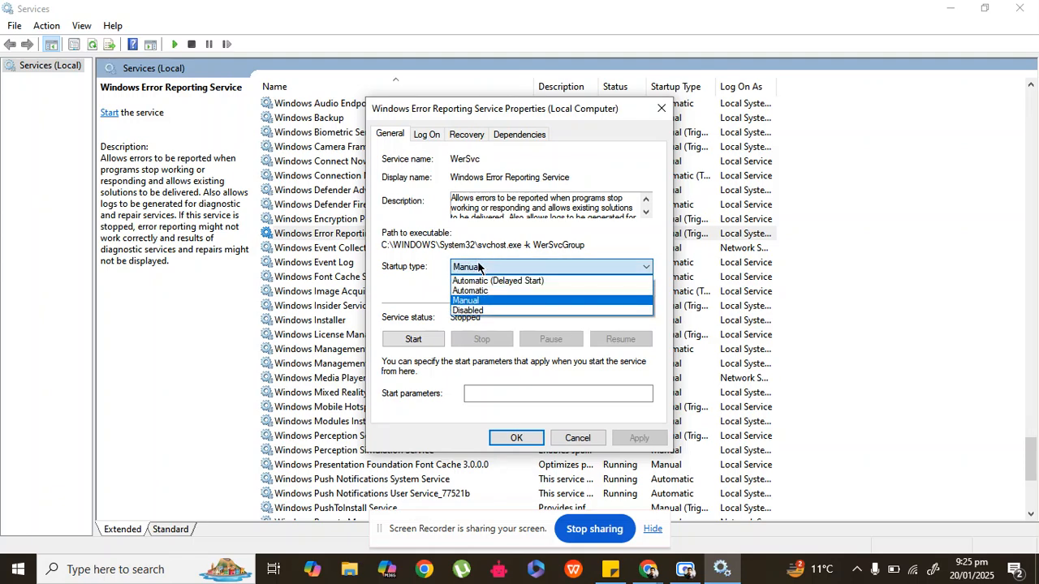
left_click(469, 312)
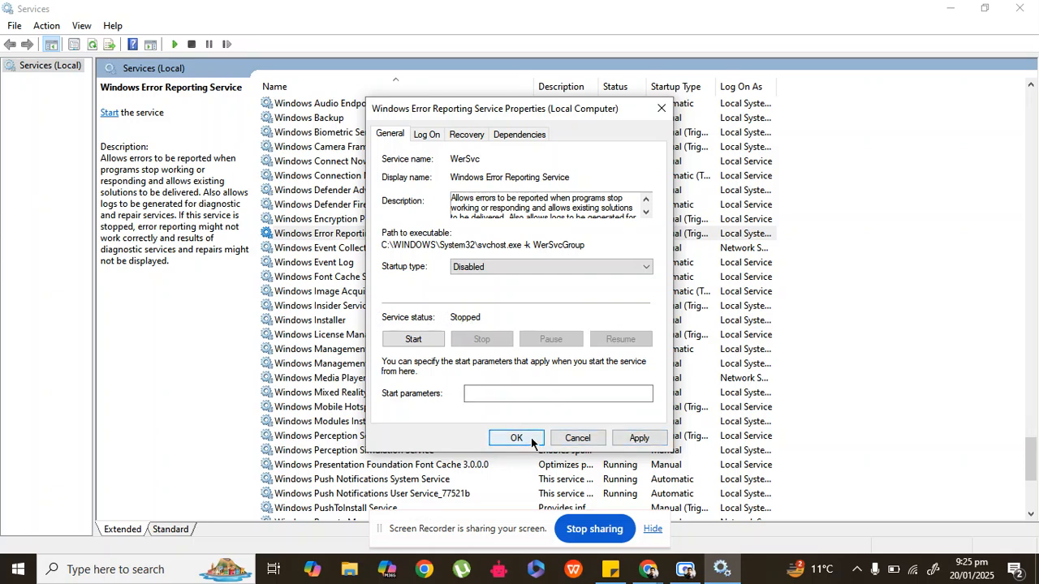
left_click(660, 108)
left_click(952, 14)
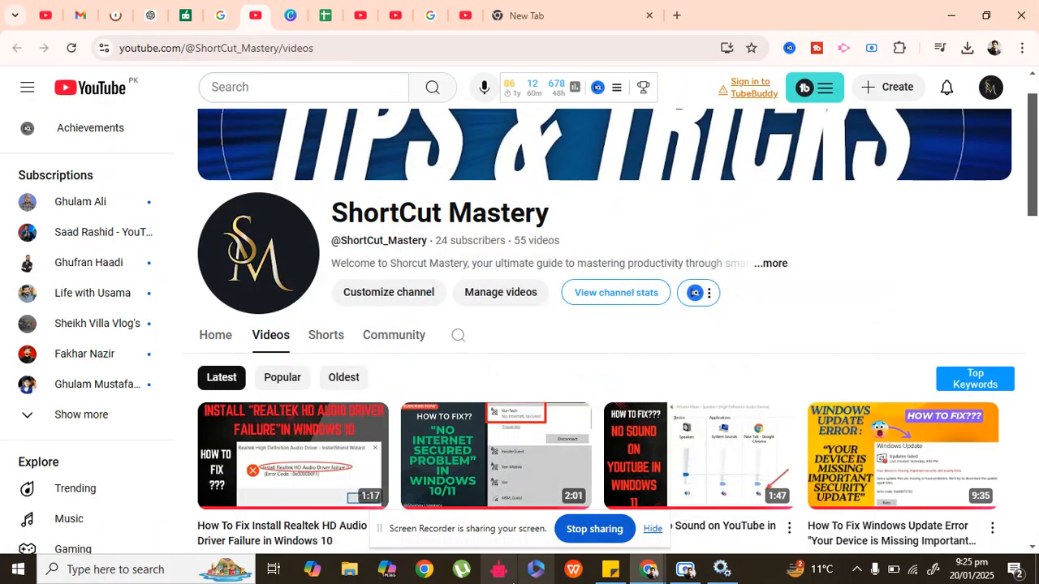
Step: Look up the next fix in the sticky note and launch Command Prompt as administrator
left_click(613, 569)
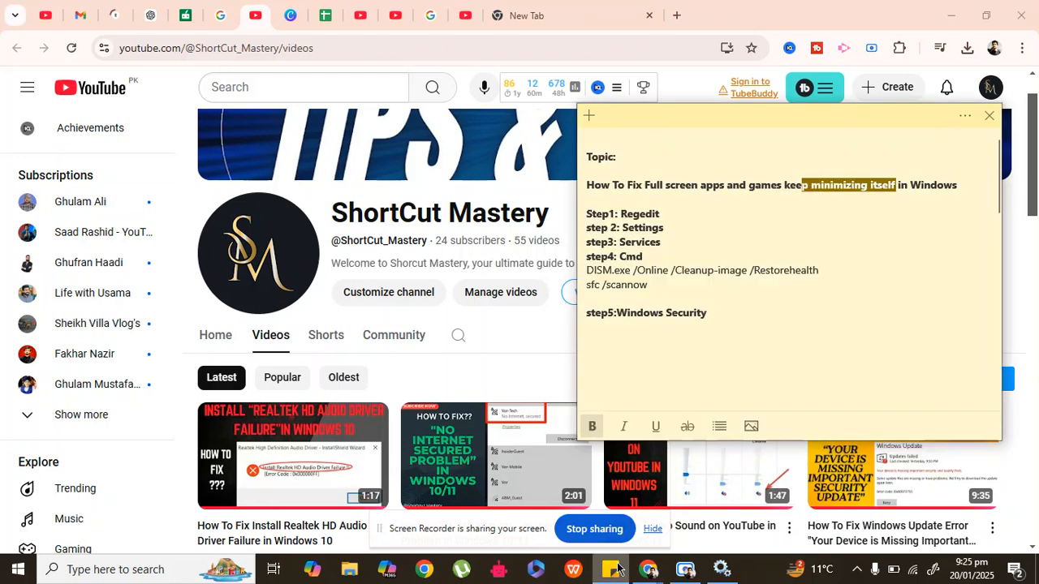
left_click(613, 569)
left_click(110, 575)
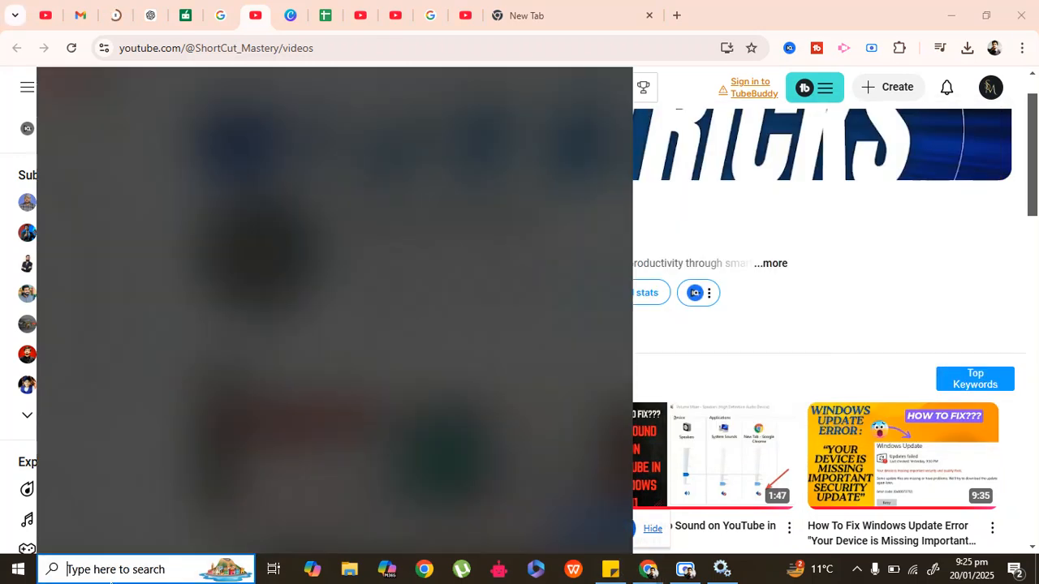
type("cmd")
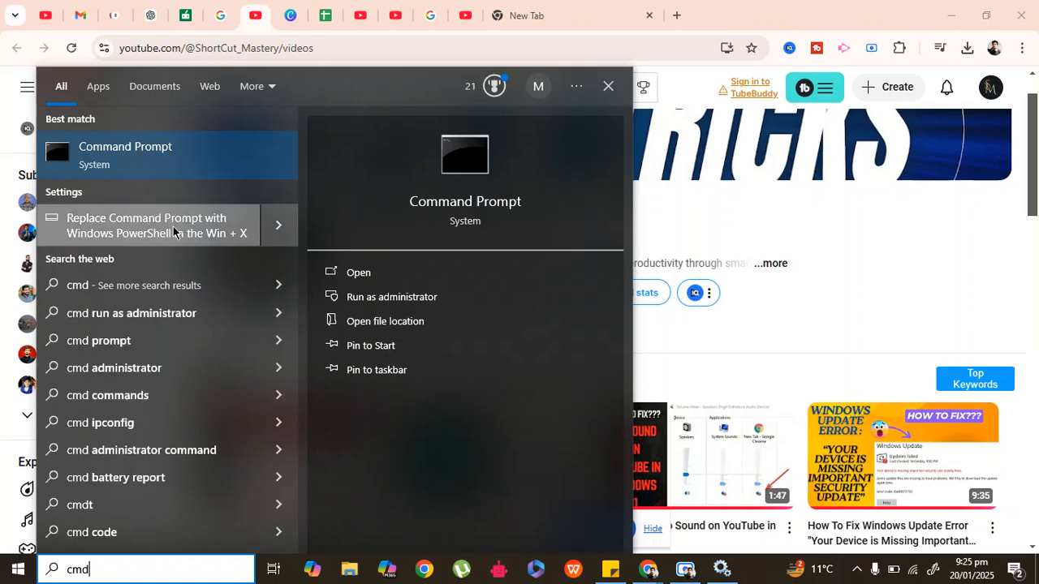
left_click(368, 302)
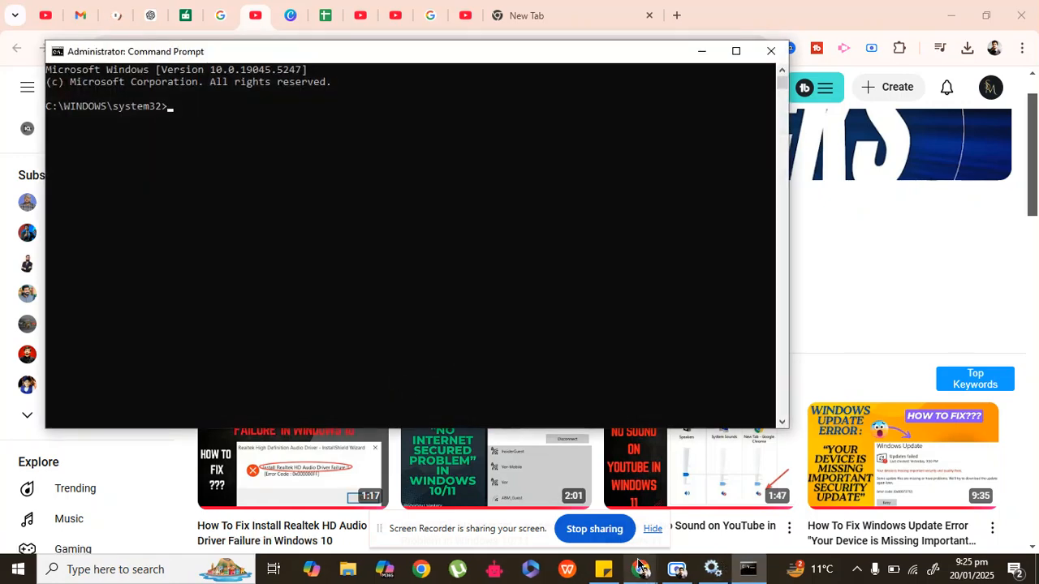
Step: Copy the DISM.exe /Online /Cleanup-image /Restorehealth command from the sticky note and run it in the administrator Command Prompt
left_click(605, 569)
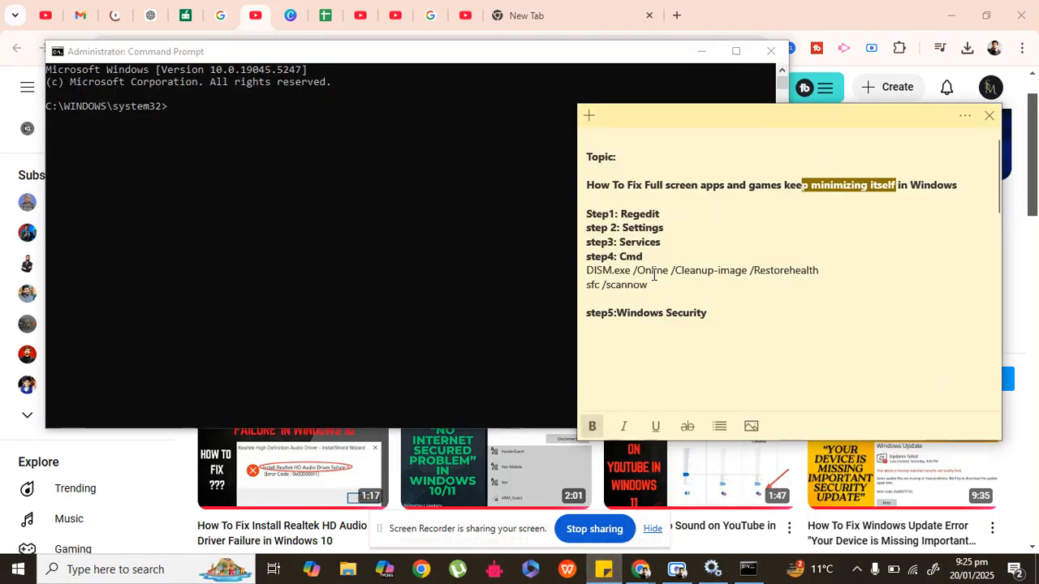
left_click_drag(651, 281, 623, 272)
left_click(623, 272)
double_click(623, 272)
triple_click(623, 272)
key("ctrl+c")
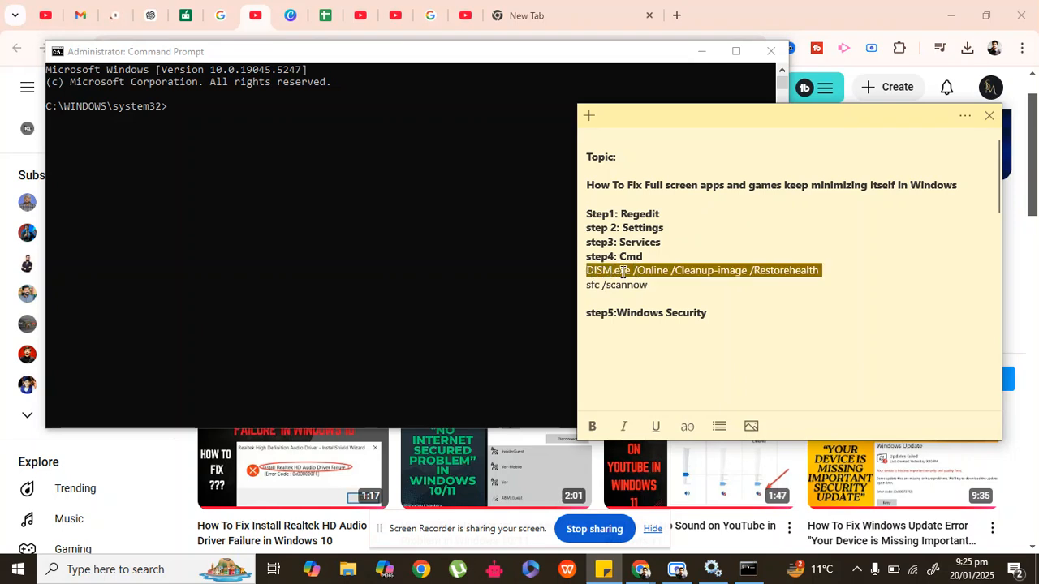
left_click(183, 106)
left_click(182, 106)
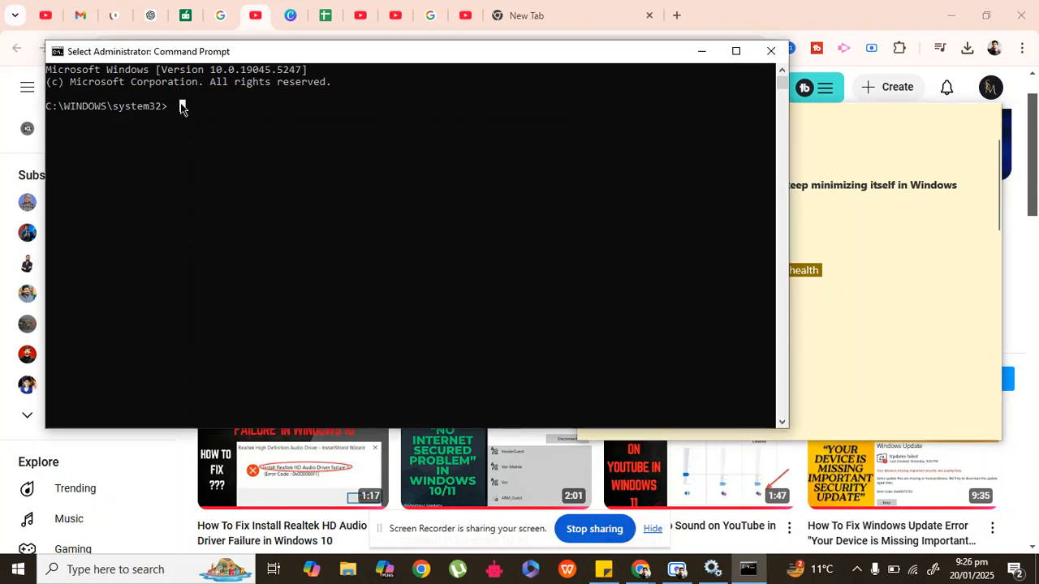
key("ctrl+v")
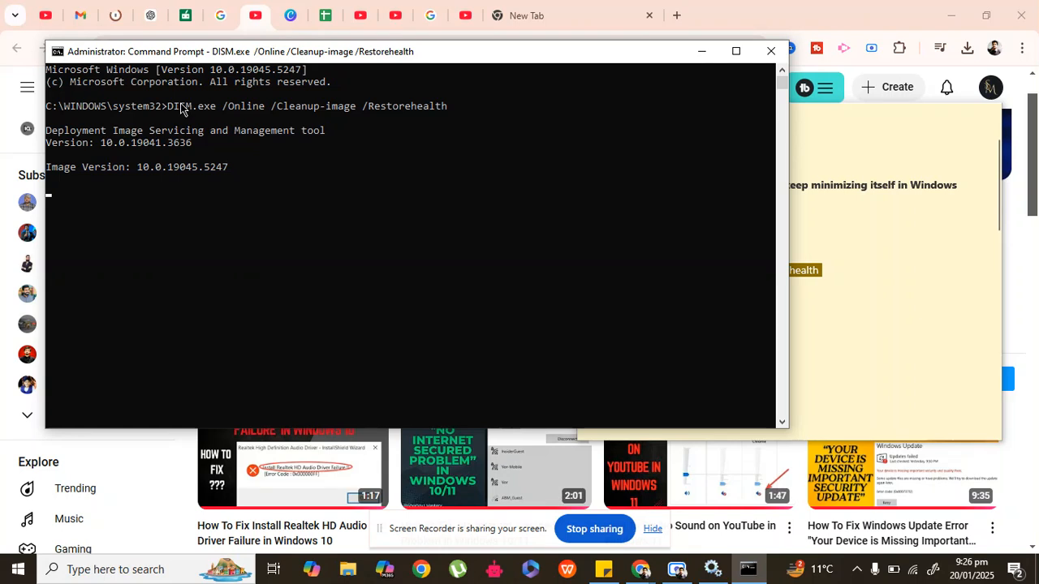
Step: Look up the sfc /scannow command in the sticky note, and close the Command Prompt window
left_click(850, 222)
double_click(742, 272)
triple_click(617, 285)
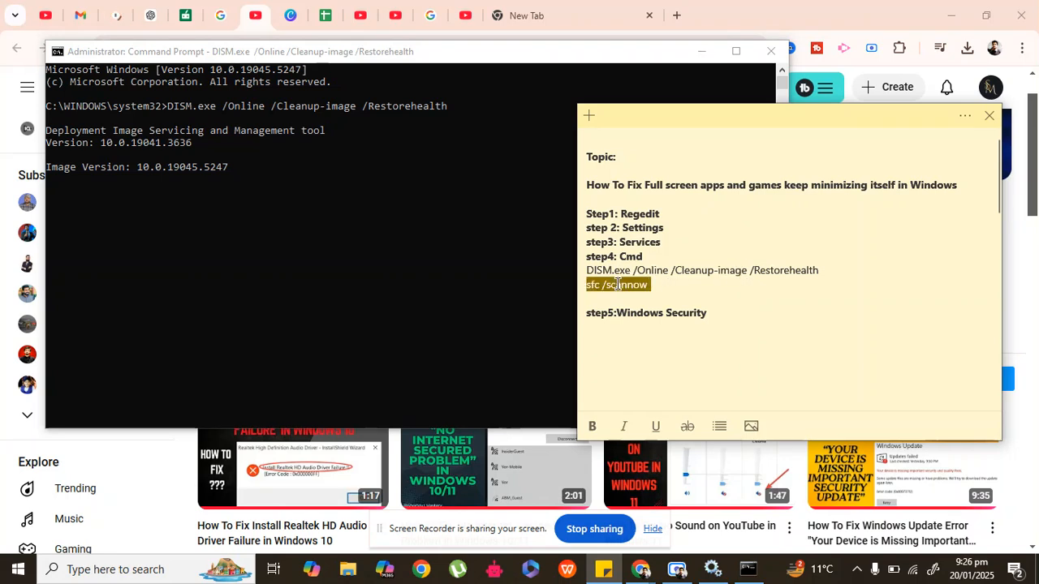
left_click(647, 285)
double_click(626, 286)
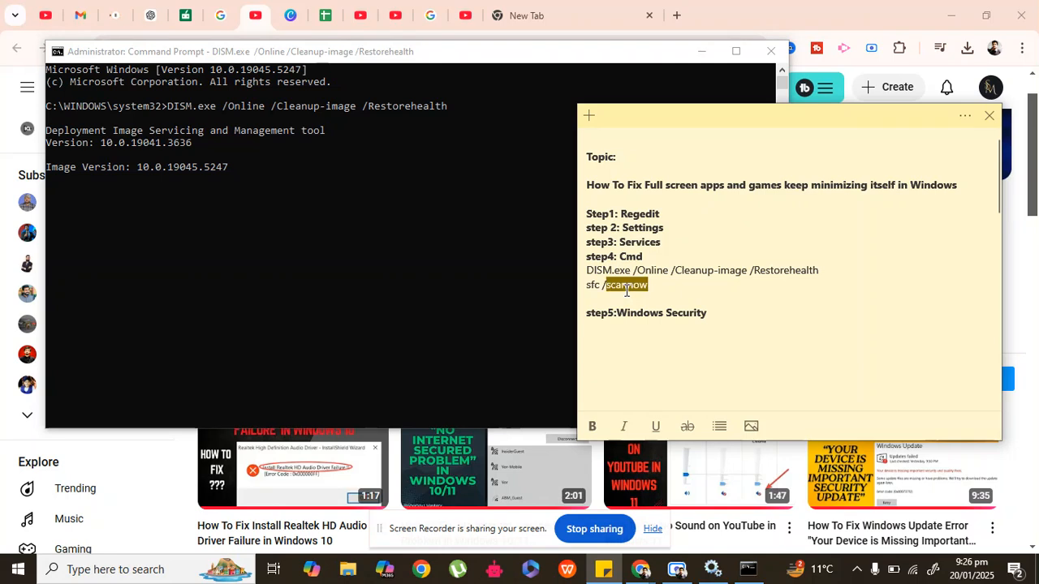
left_click(469, 268)
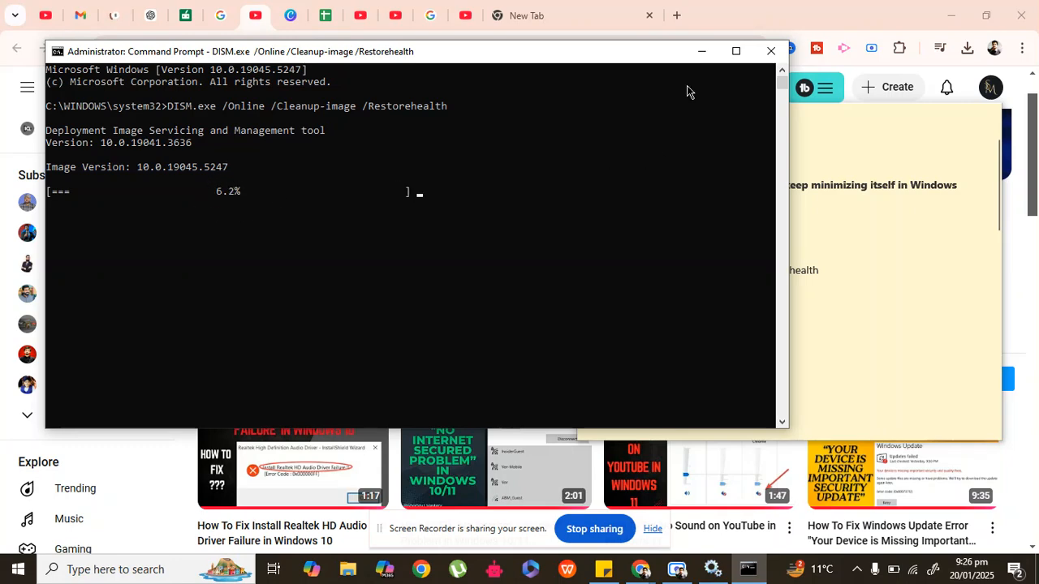
left_click(772, 50)
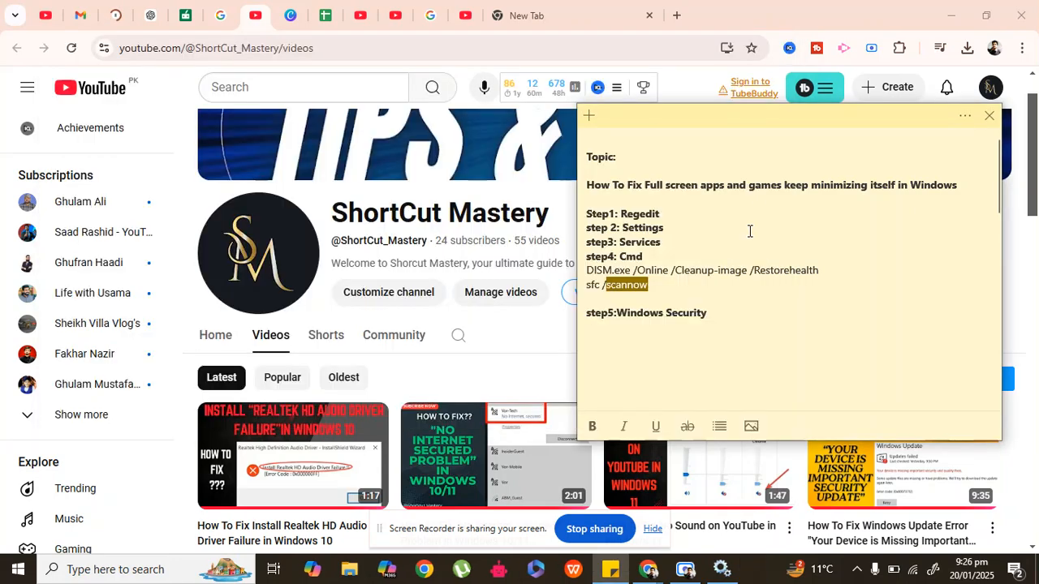
Step: Search Windows for the sticky note's fifth fix, Windows Security, and open the app
left_click(615, 288)
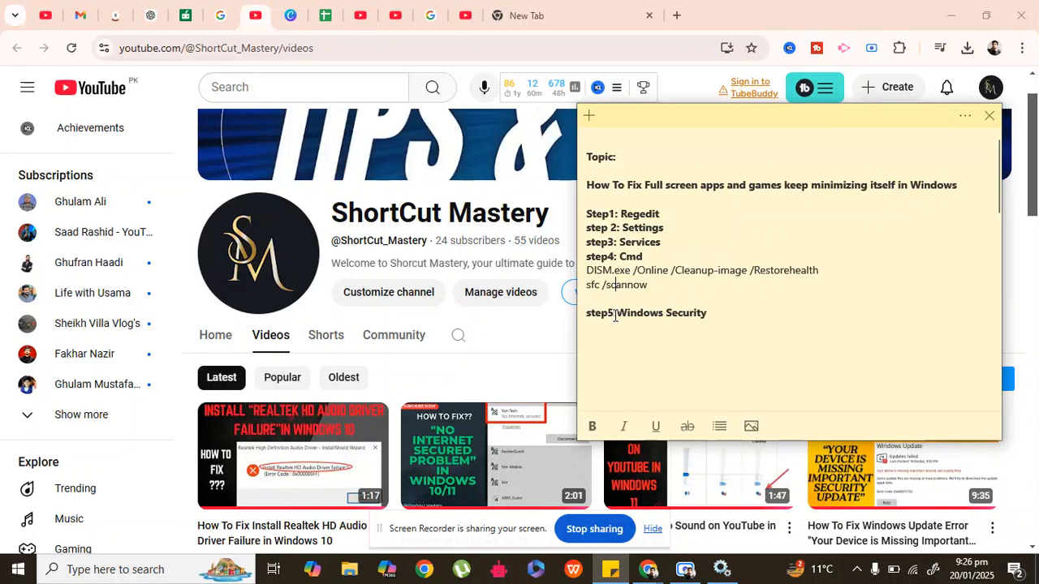
left_click(156, 573)
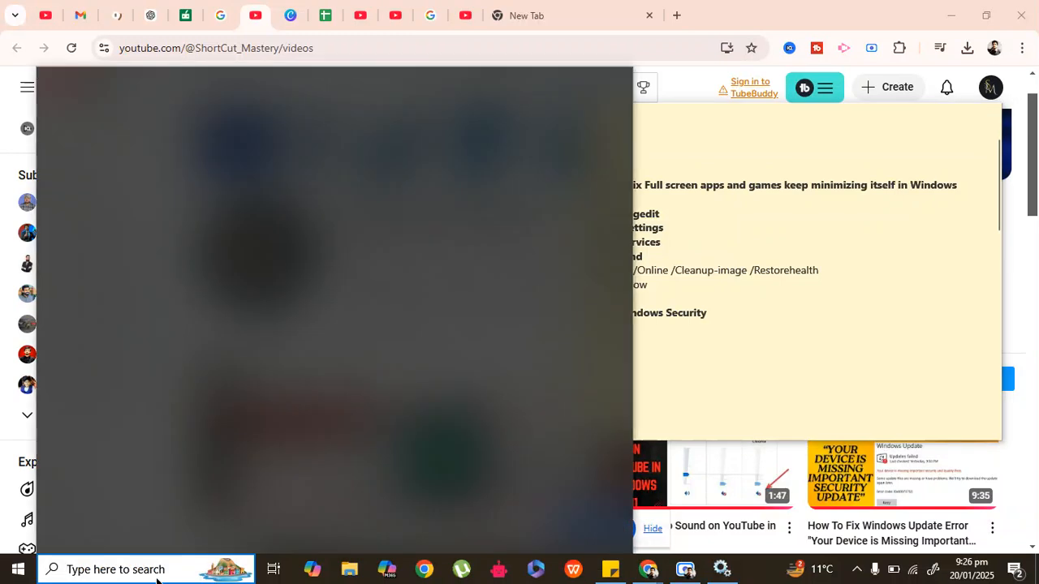
type("windo")
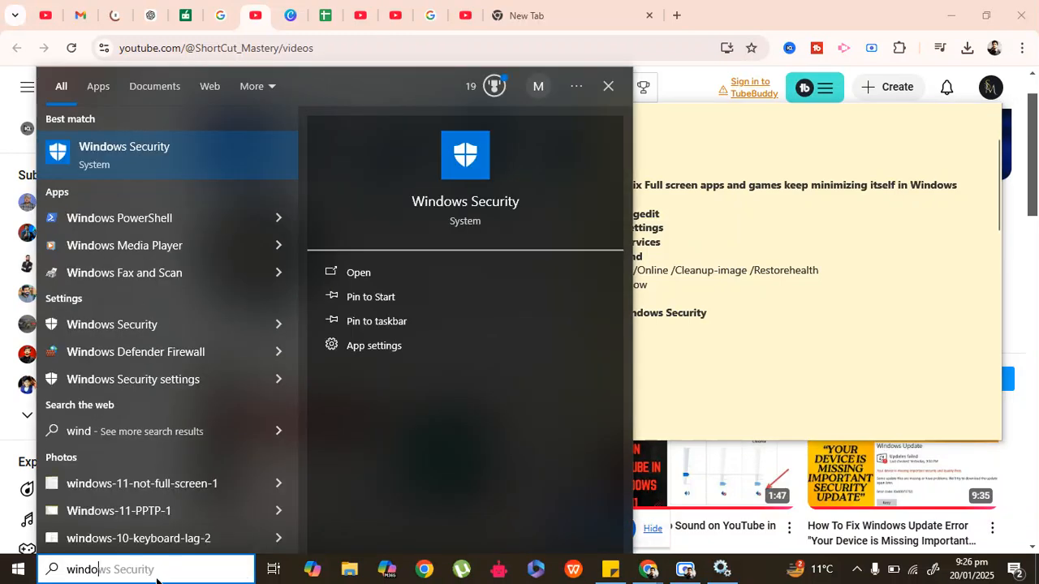
type("w")
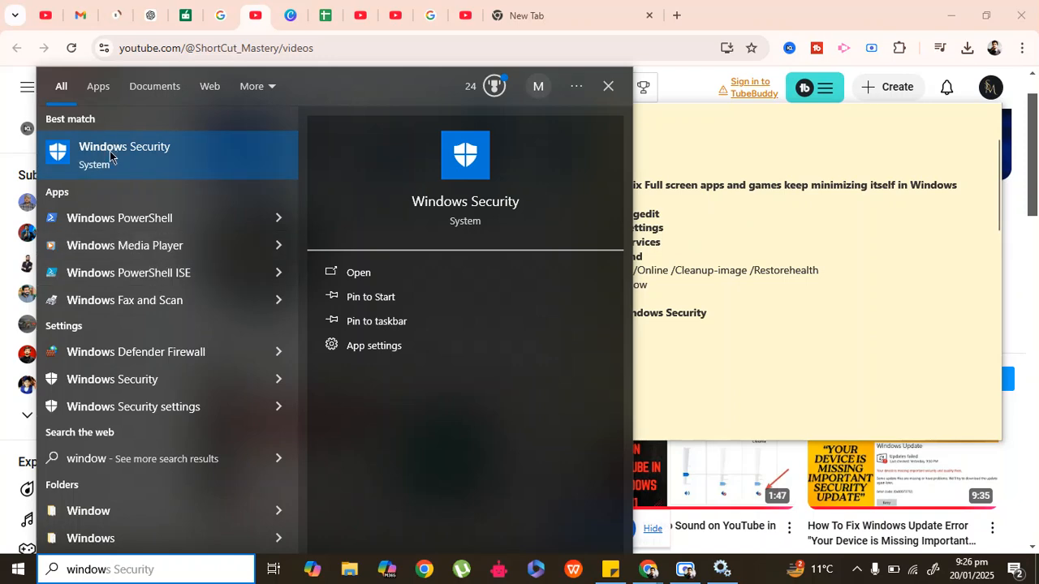
left_click(110, 157)
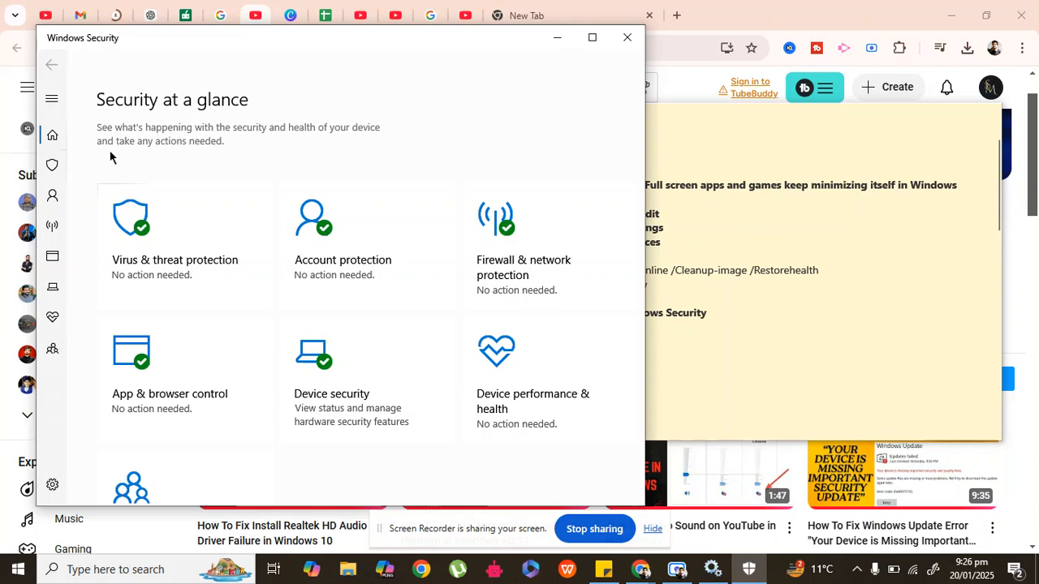
Step: Open the scan options under Virus & threat protection, maximize the window and select Full scan
left_click(169, 217)
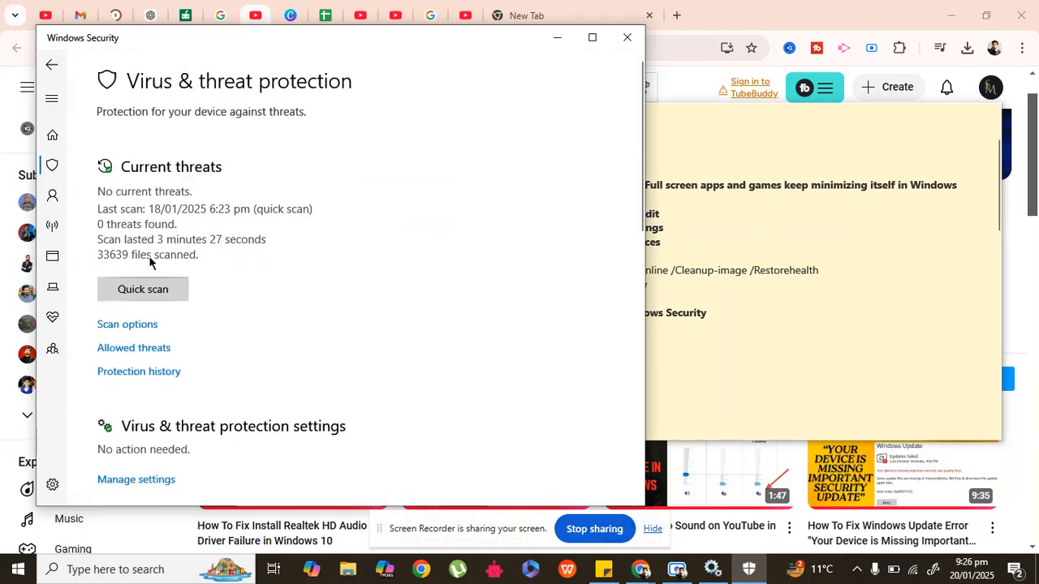
left_click(126, 326)
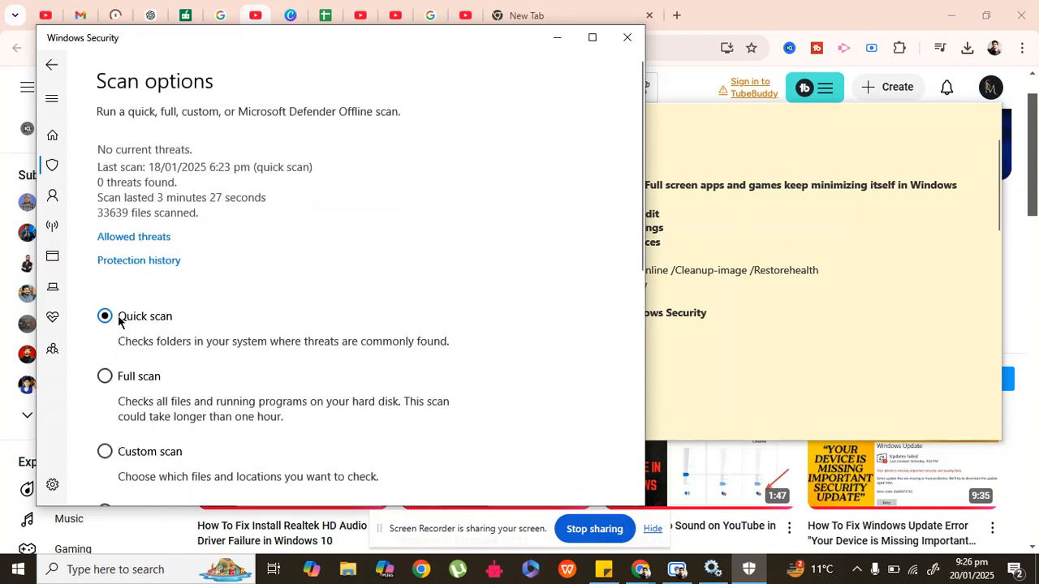
left_click(594, 38)
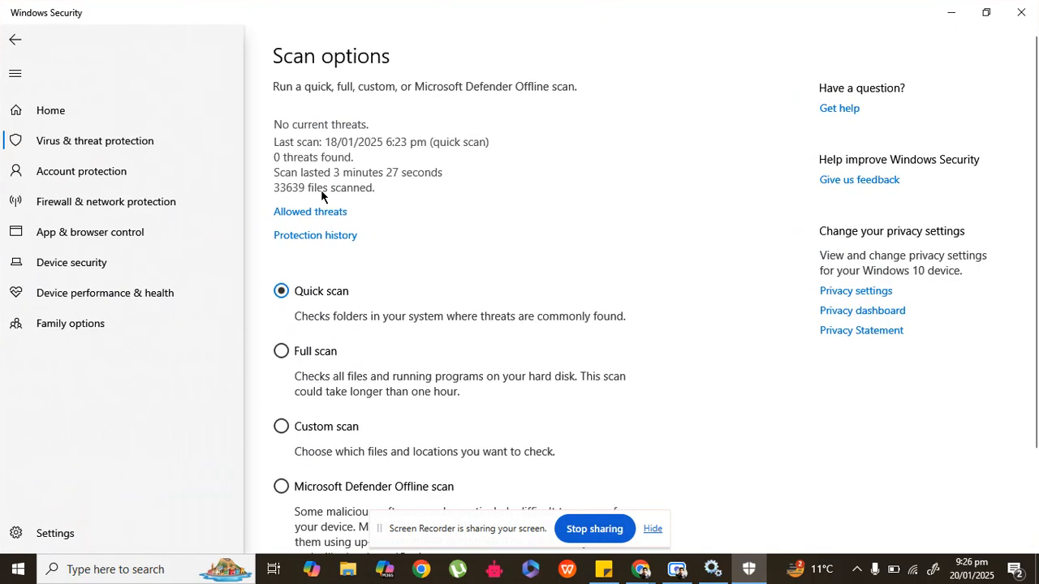
left_click(281, 351)
scroll(1037, 312, "down", 3)
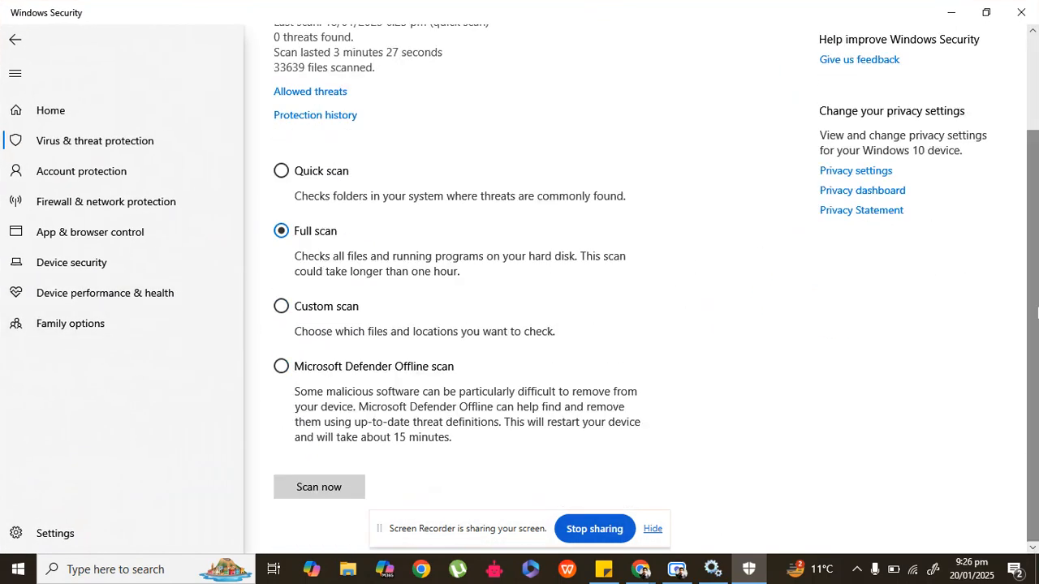